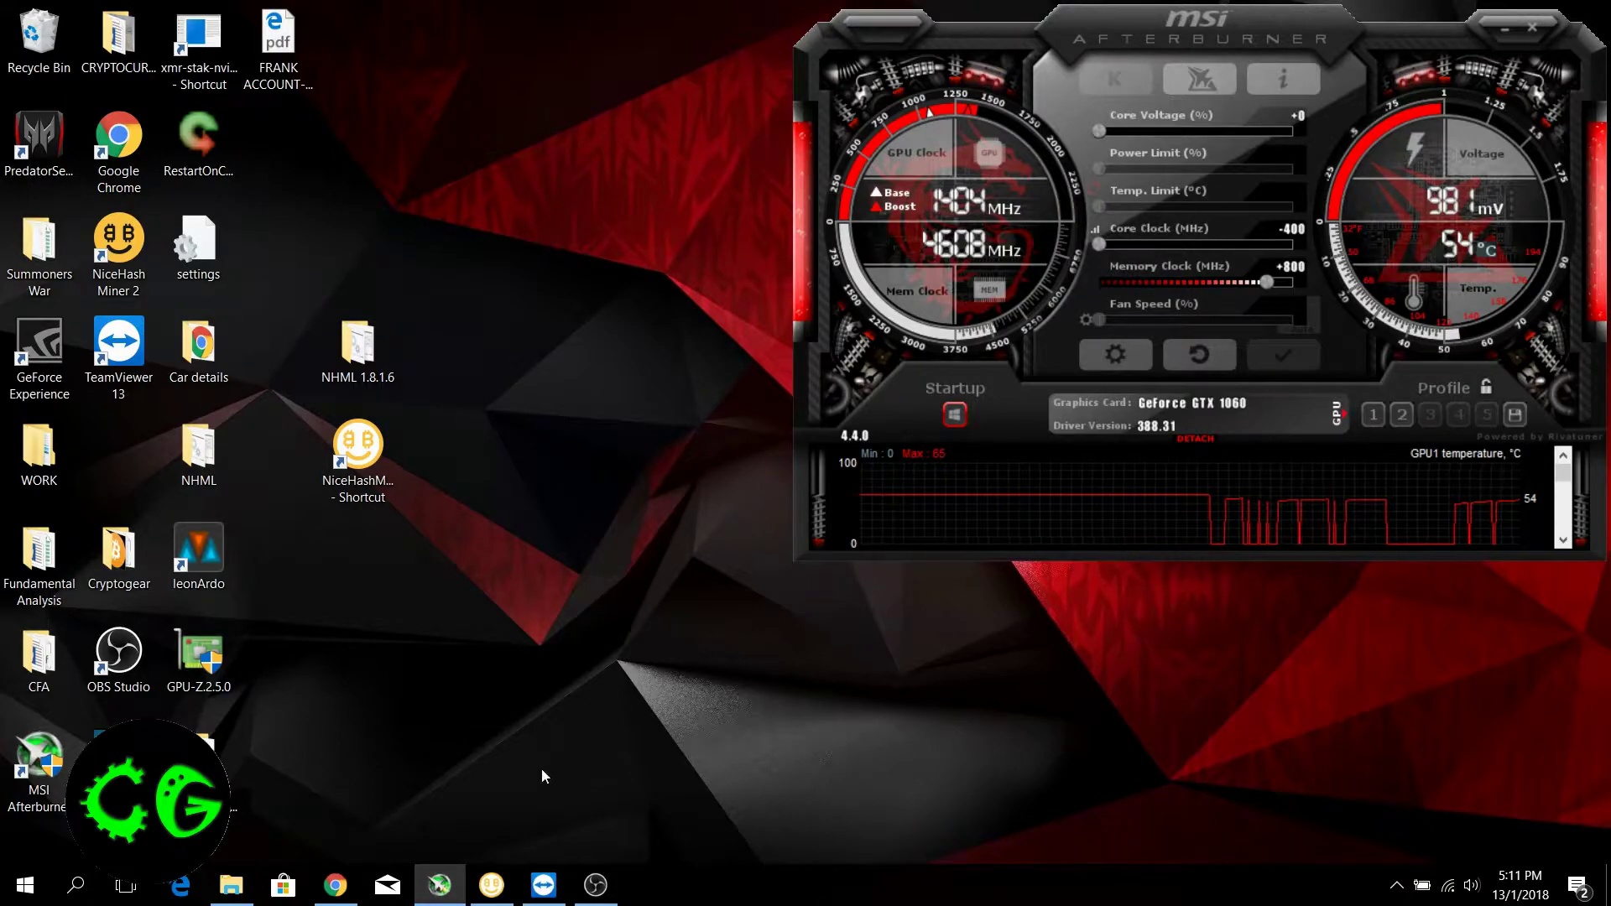
# View the OverdriveNTool forum thread's address in Chrome, and switch to the remote mining rig in TeamViewer to locate OverdriveNTool
pyautogui.click(337, 883)
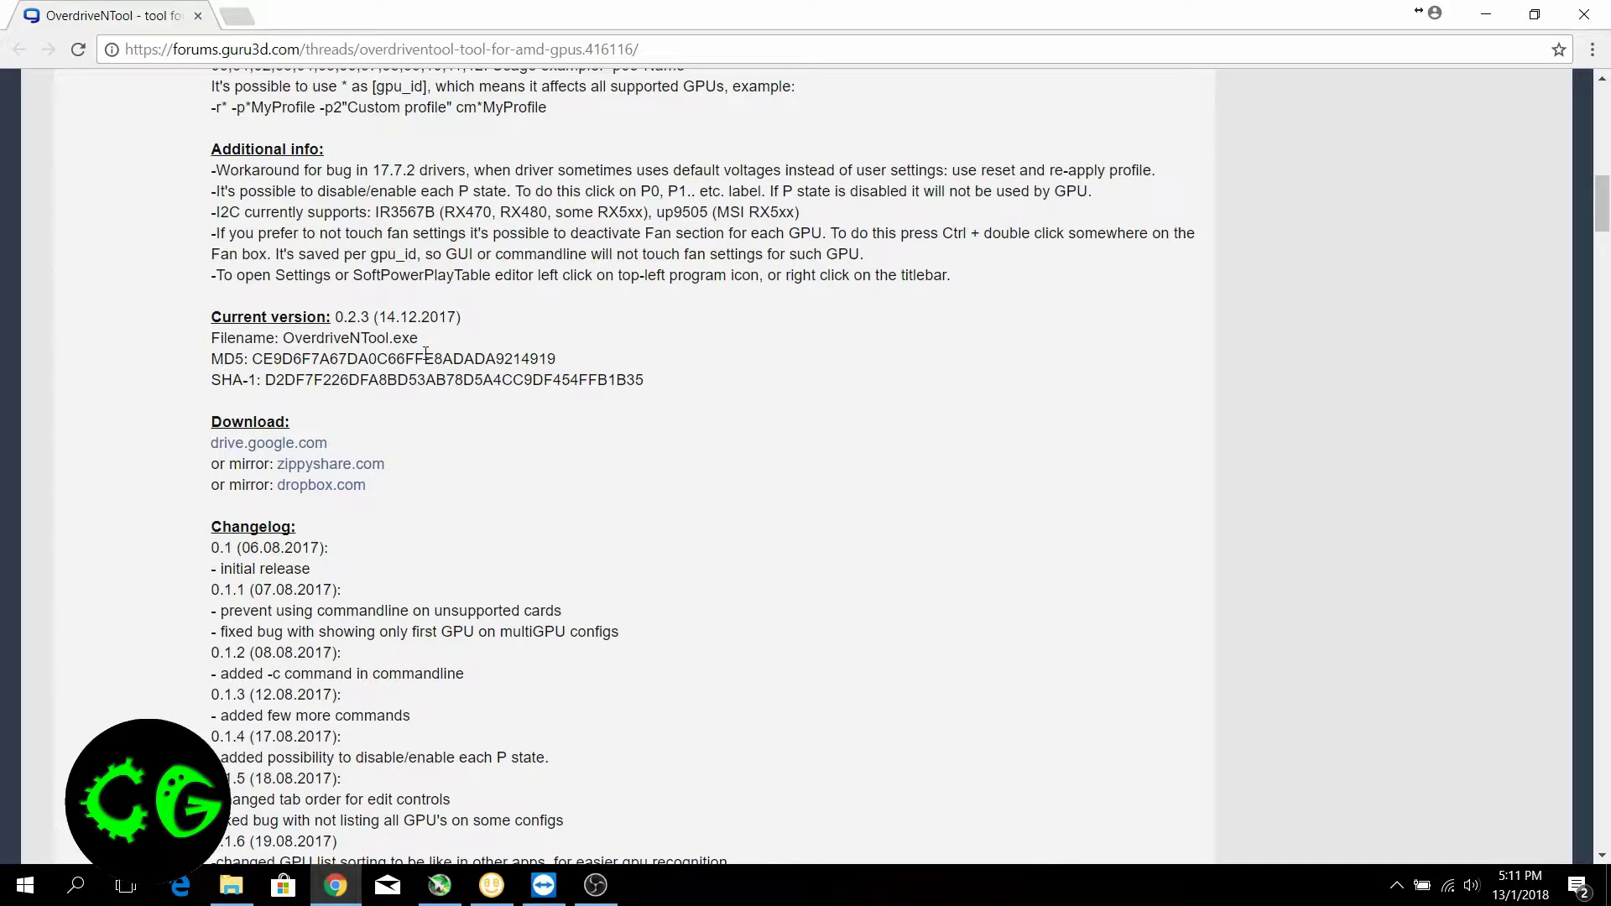
pyautogui.click(482, 50)
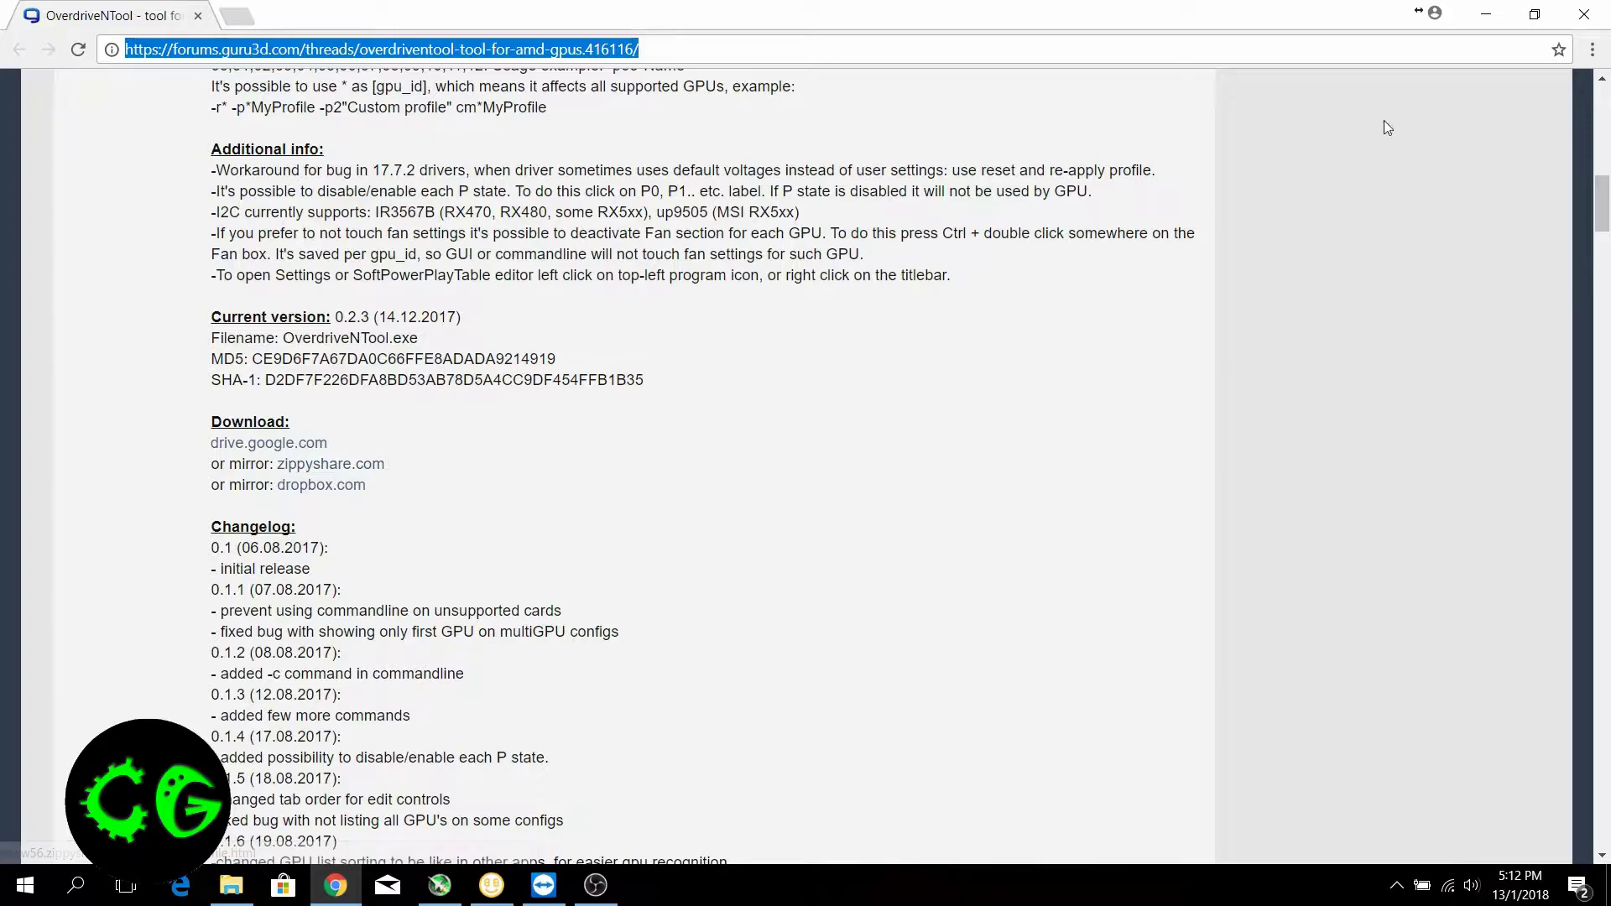
pyautogui.click(544, 885)
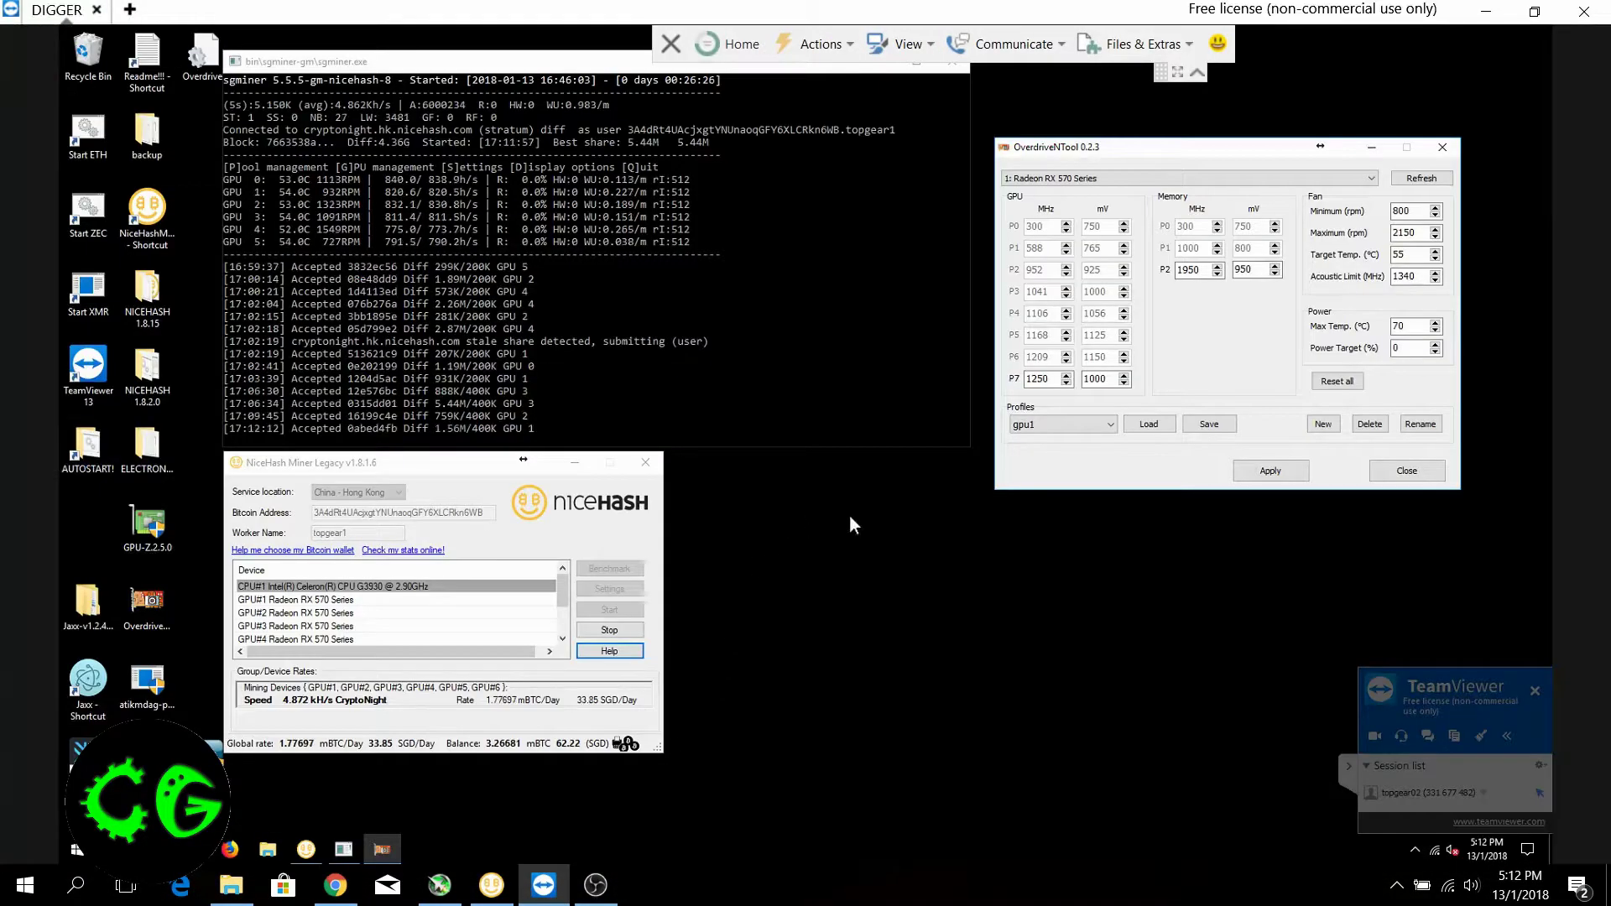
pyautogui.click(154, 601)
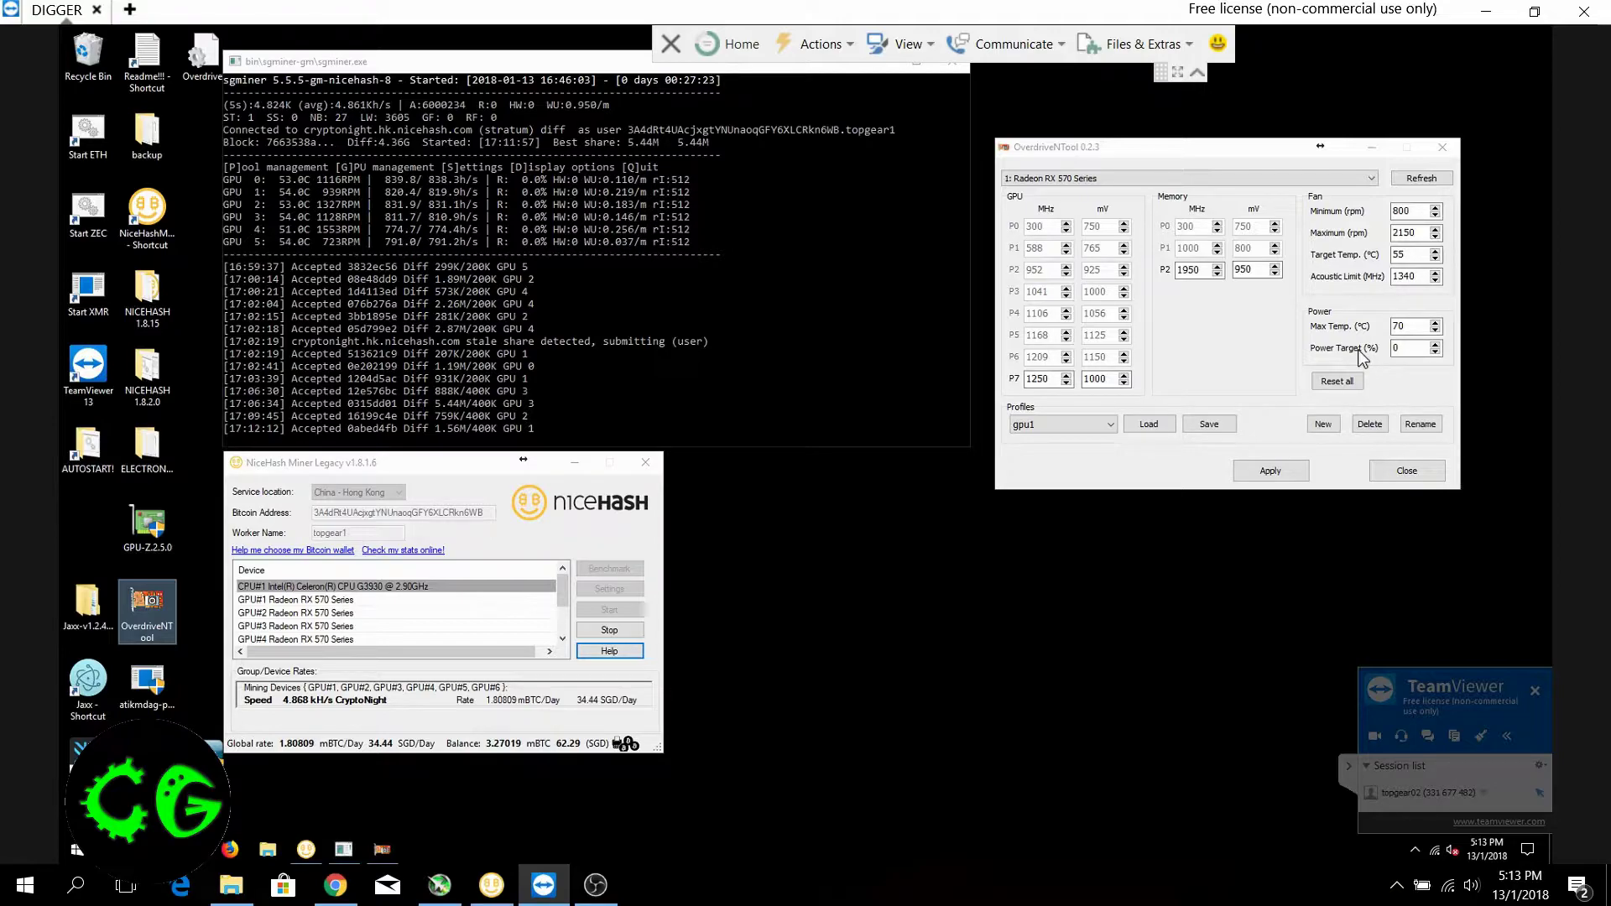
# Toggle the GPU core states P0 through P6 on and back off one after another
pyautogui.click(1012, 243)
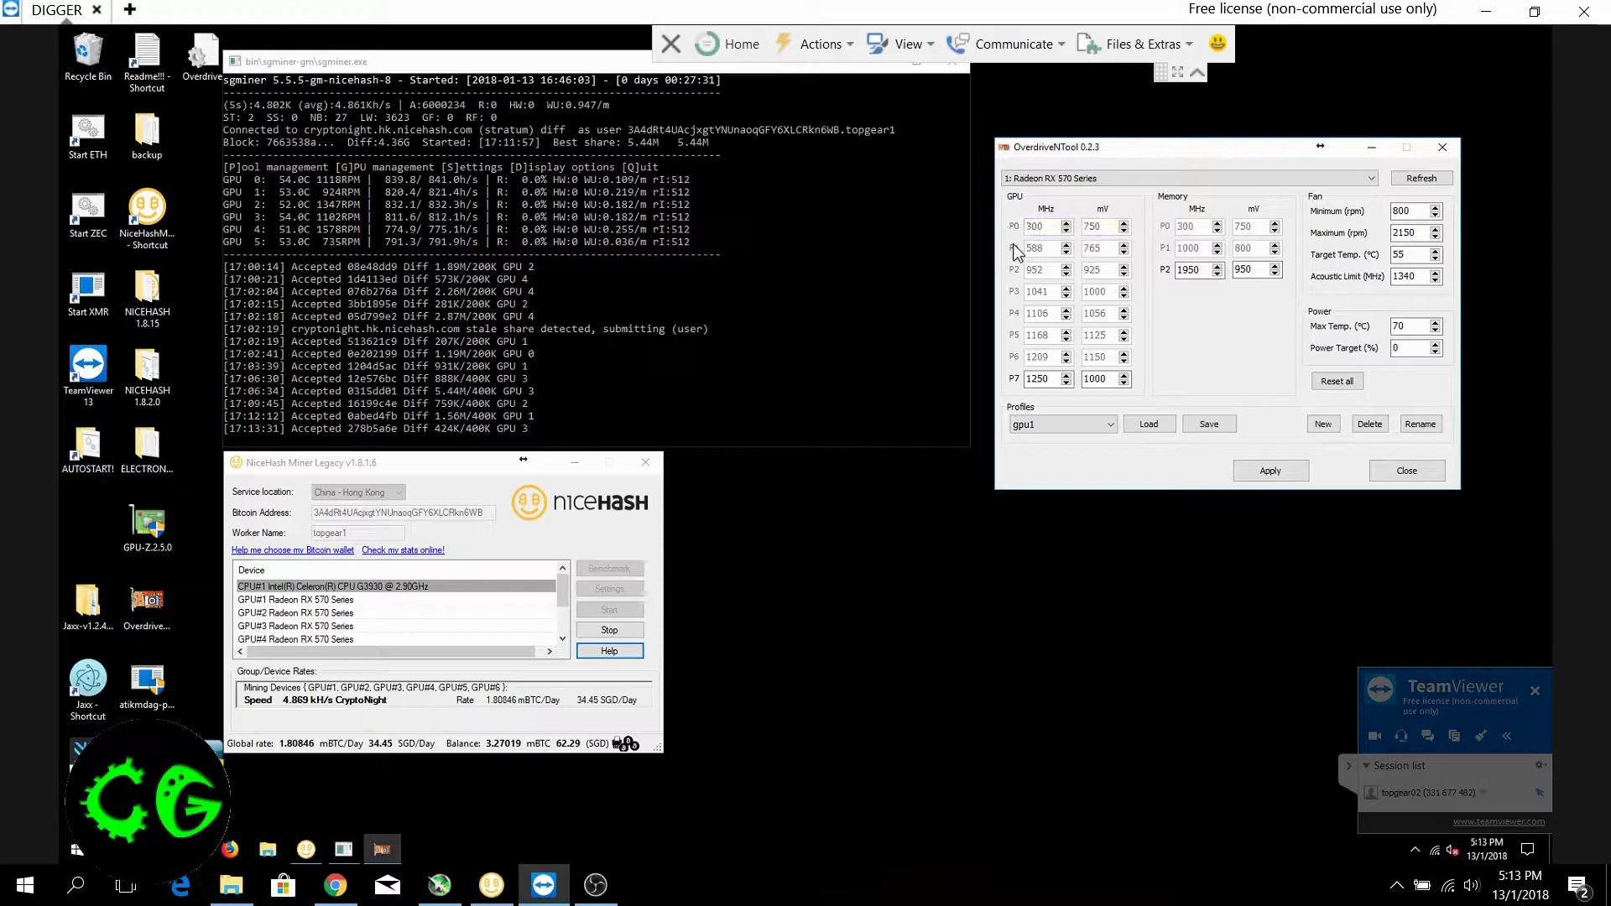
pyautogui.click(1013, 248)
pyautogui.click(1013, 250)
pyautogui.click(1013, 270)
pyautogui.click(1014, 270)
pyautogui.click(1013, 292)
pyautogui.click(1013, 292)
pyautogui.click(1013, 314)
pyautogui.click(1013, 314)
pyautogui.click(1013, 336)
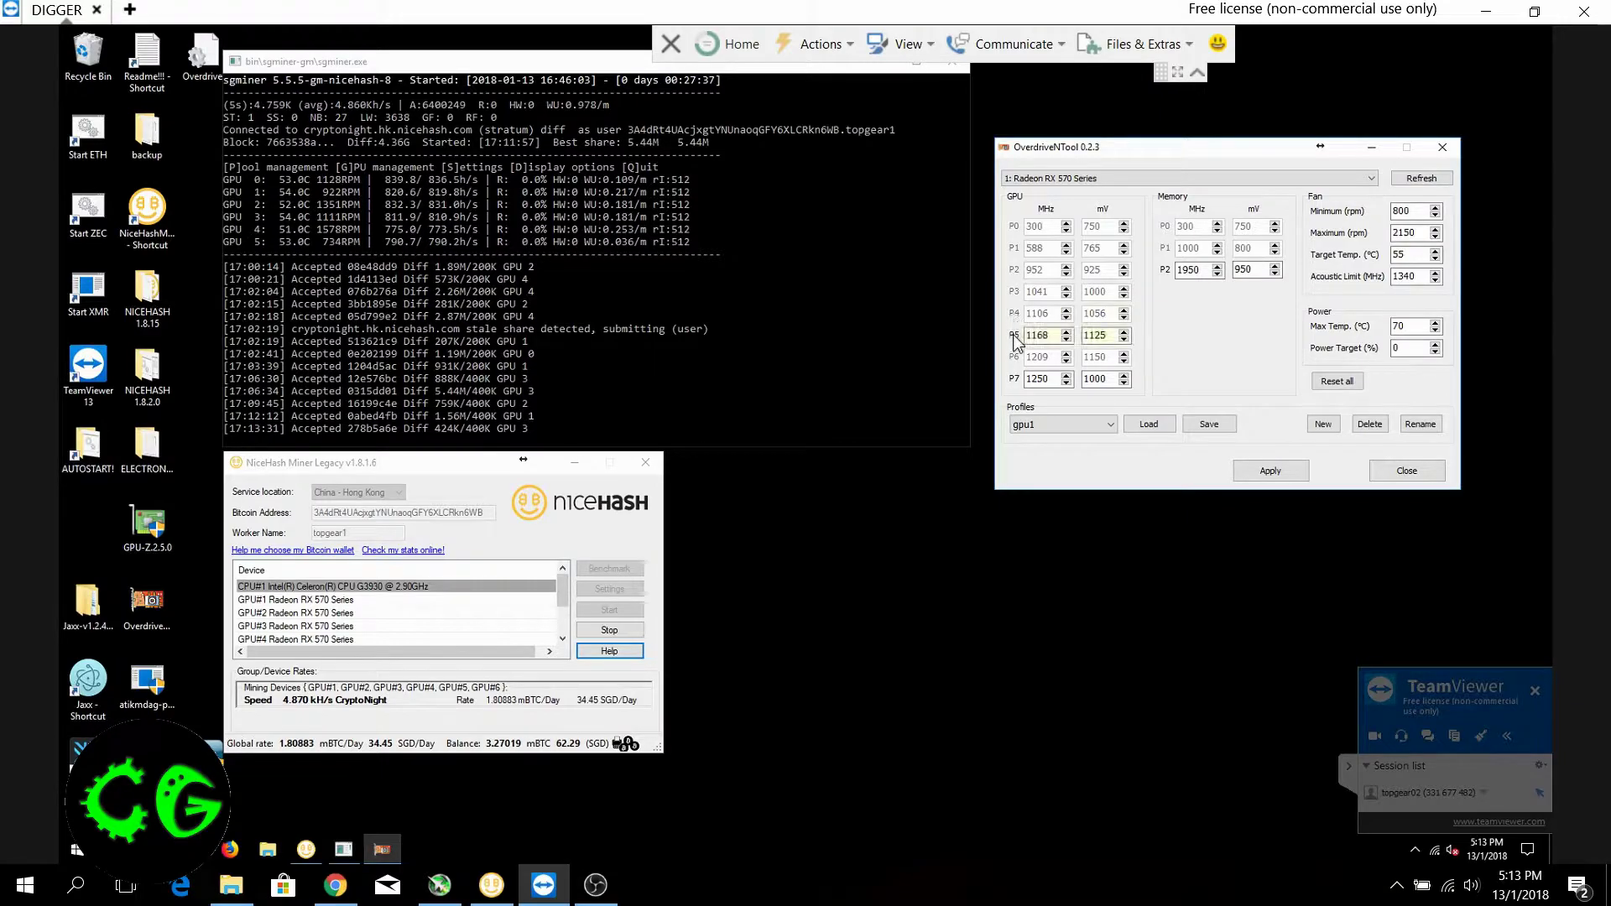
pyautogui.click(1013, 335)
pyautogui.click(1013, 358)
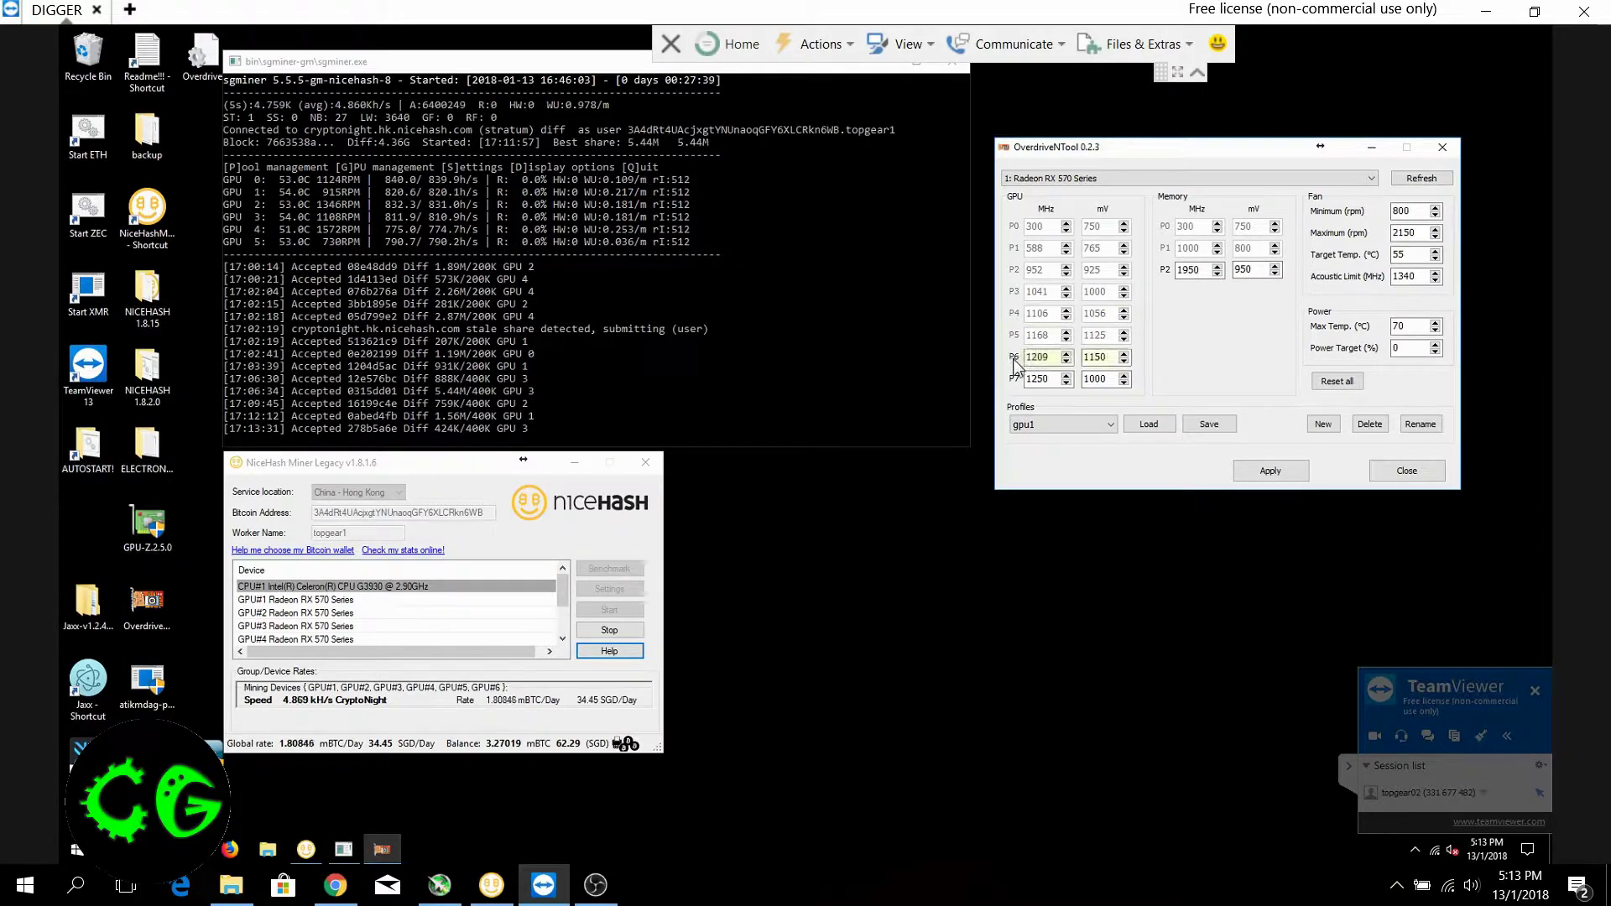
pyautogui.click(1014, 357)
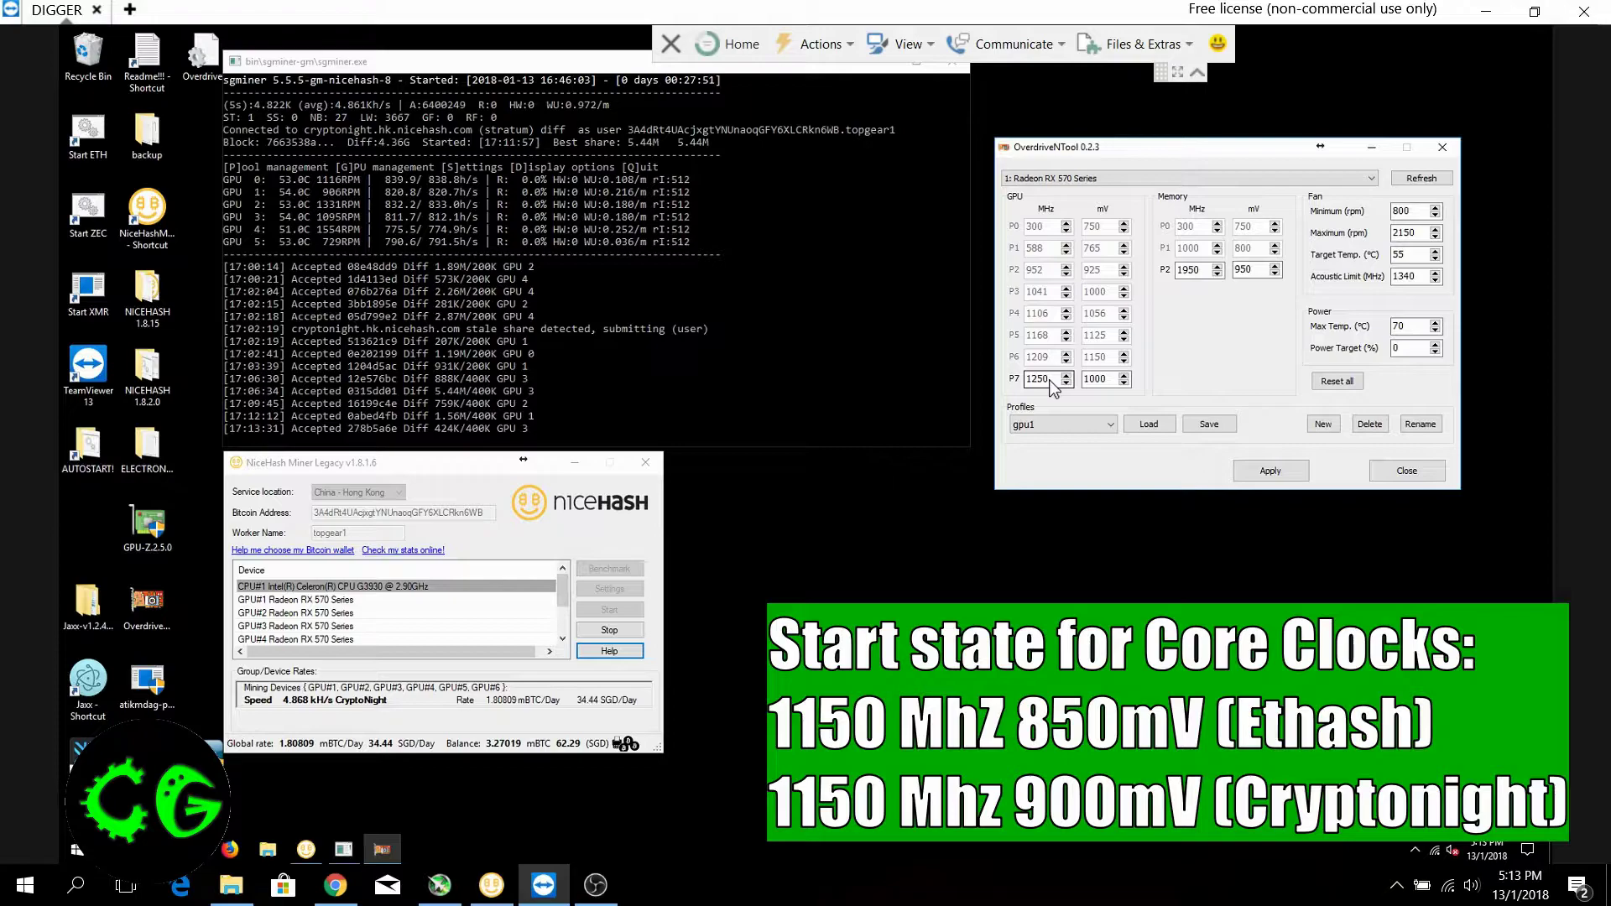
# Set the GPU core state P7 of card 1 to 1150 MHz and 850 mV
pyautogui.click(1107, 380)
pyautogui.moveTo(1055, 380)
pyautogui.mouseDown()
pyautogui.moveTo(1014, 377)
pyautogui.moveTo(1097, 380)
pyautogui.moveTo(1069, 380)
pyautogui.mouseUp()
pyautogui.write('1150')
pyautogui.write('850')
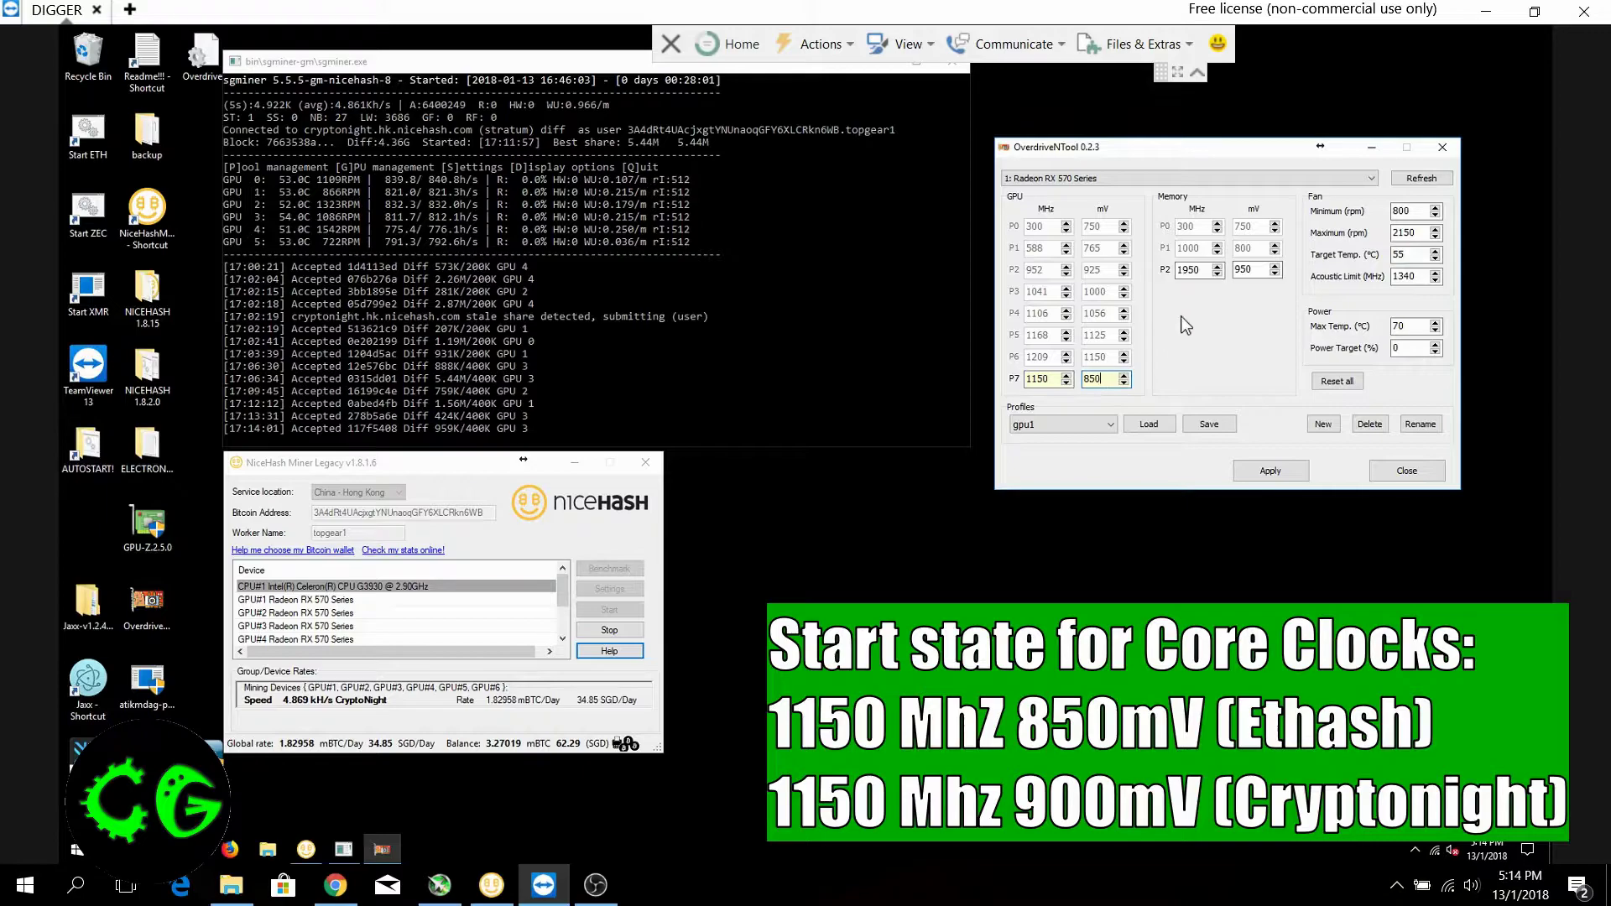
# Toggle the memory states P0 and P1 on and back off
pyautogui.click(1167, 229)
pyautogui.click(1165, 227)
pyautogui.click(1167, 249)
pyautogui.click(1169, 249)
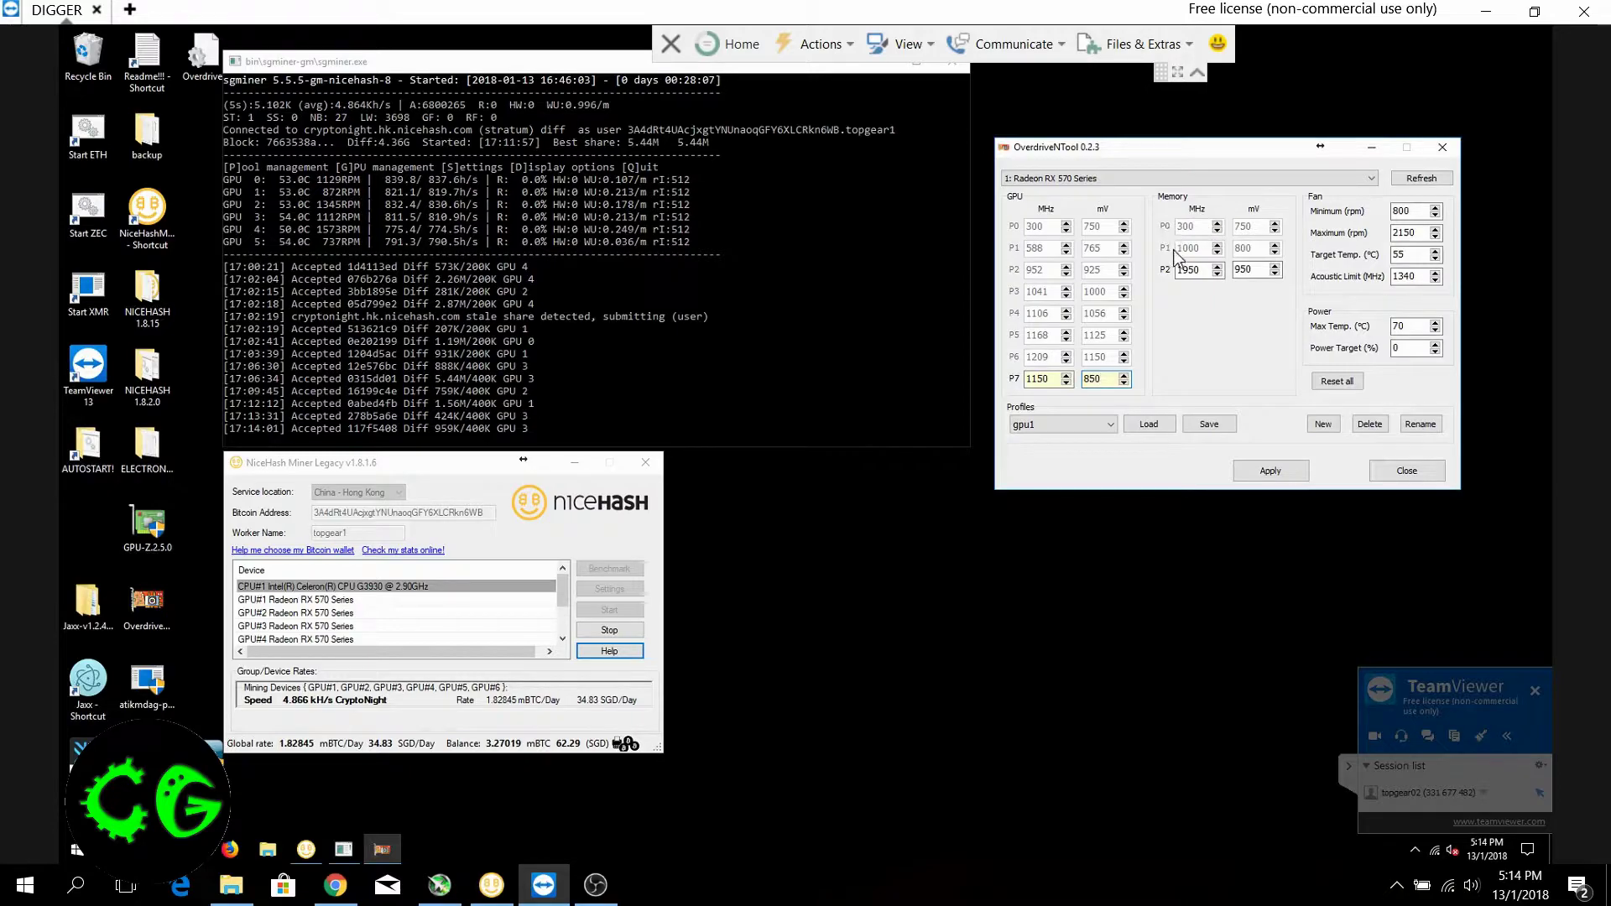
# Set the memory state P2 of card 1 to 1900 MHz and 800 mV
pyautogui.click(1205, 270)
pyautogui.press('BackSpace')
pyautogui.press('BackSpace')
pyautogui.write('00')
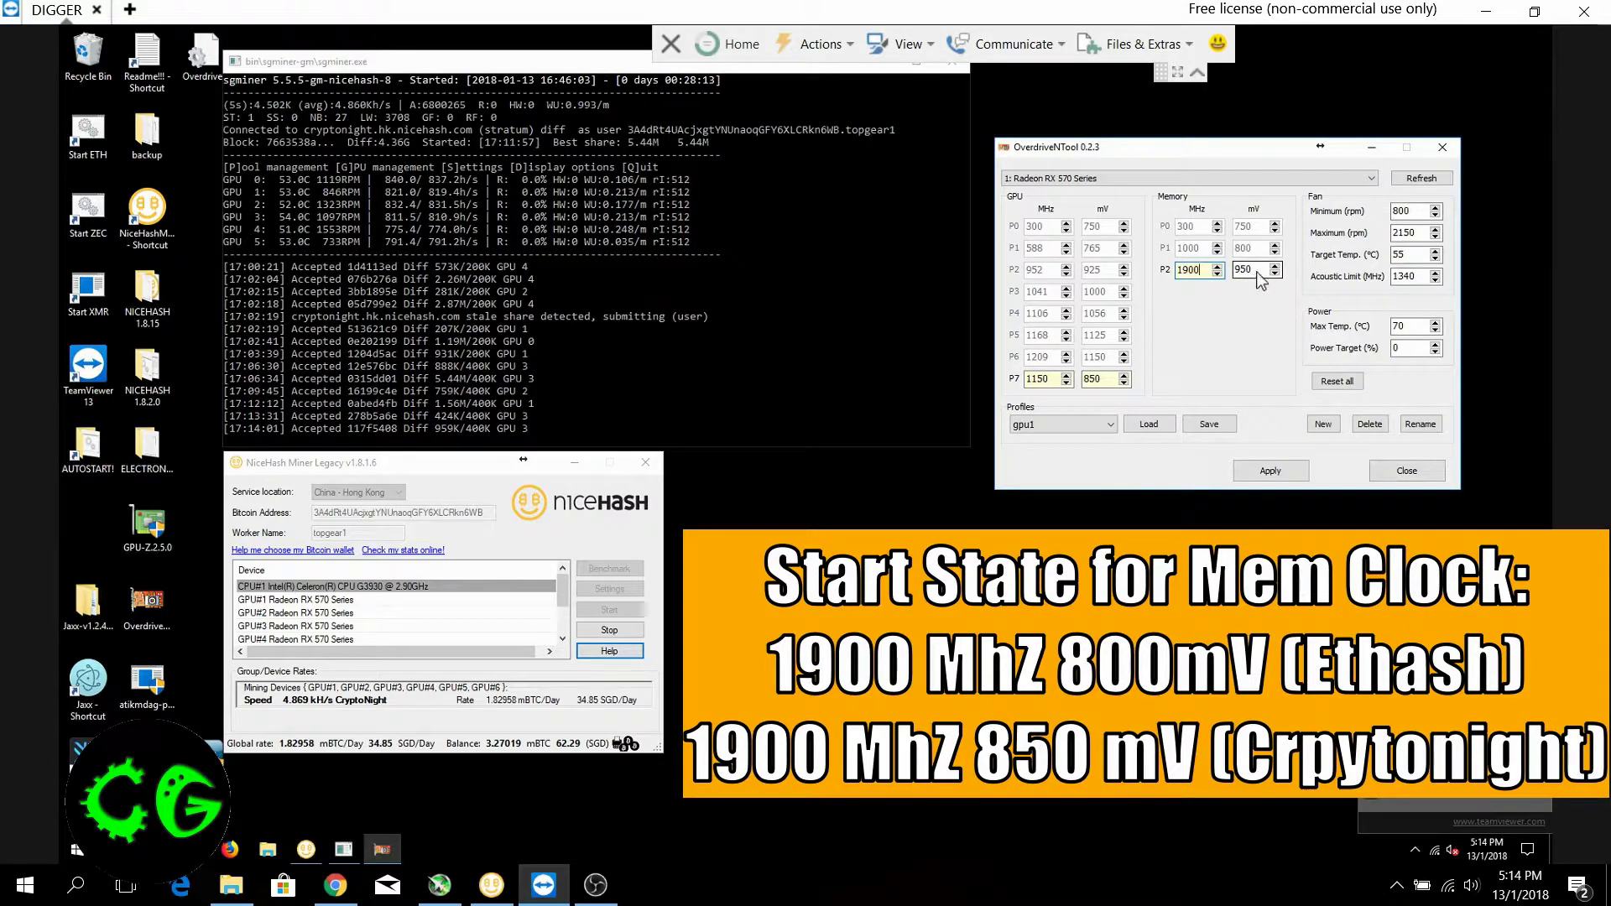
pyautogui.moveTo(1258, 278); pyautogui.dragTo(1230, 283)
pyautogui.write('800')
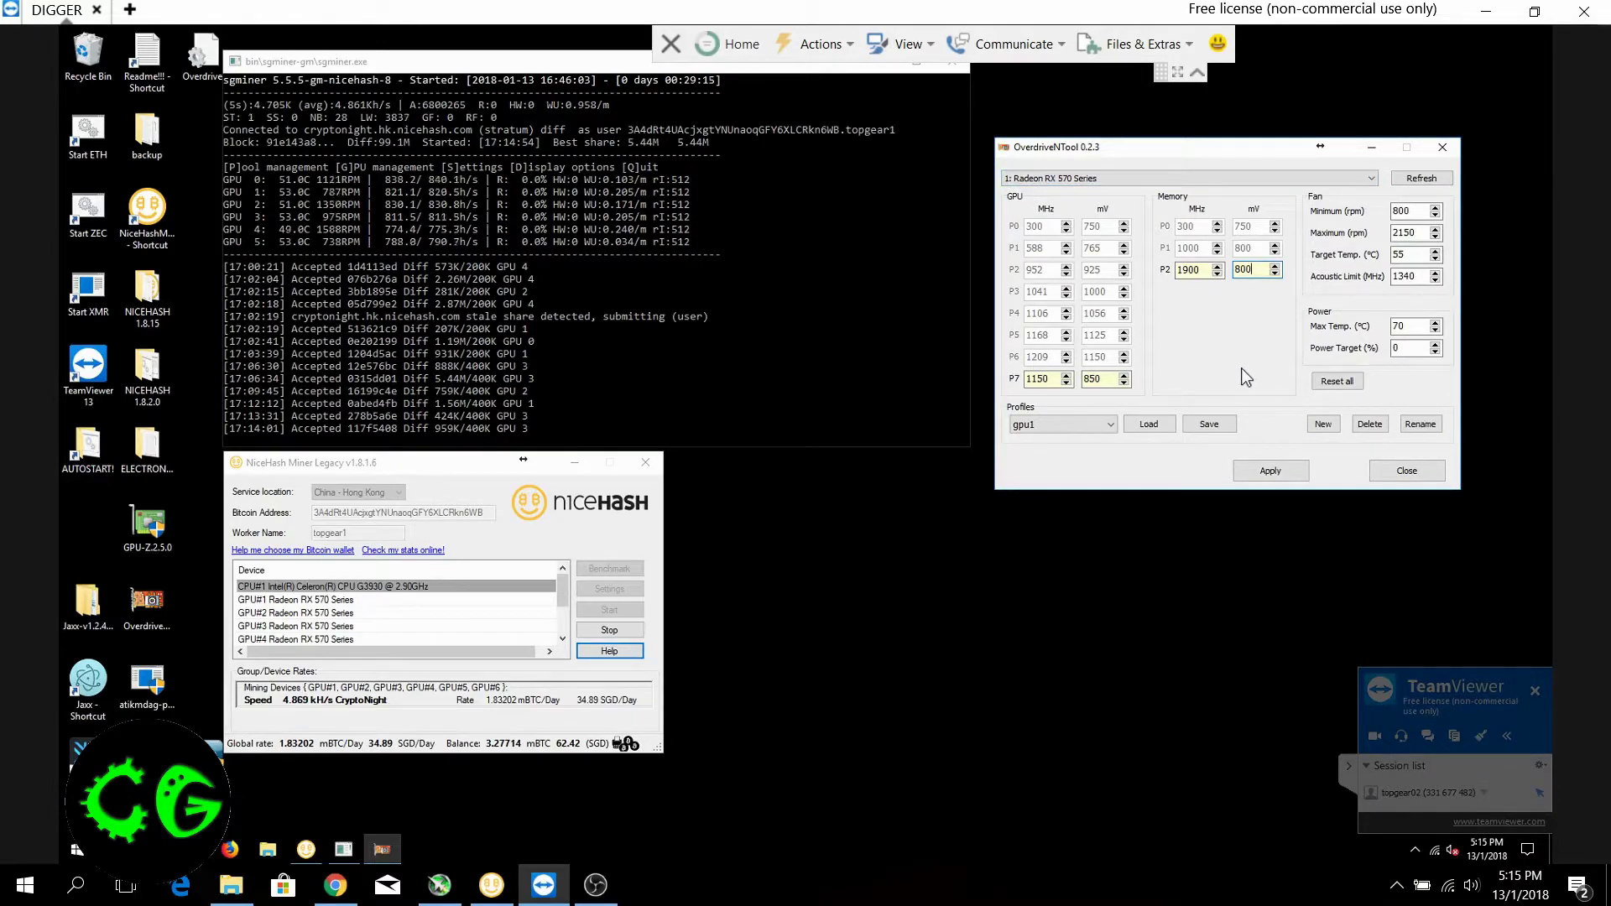
pyautogui.click(1322, 425)
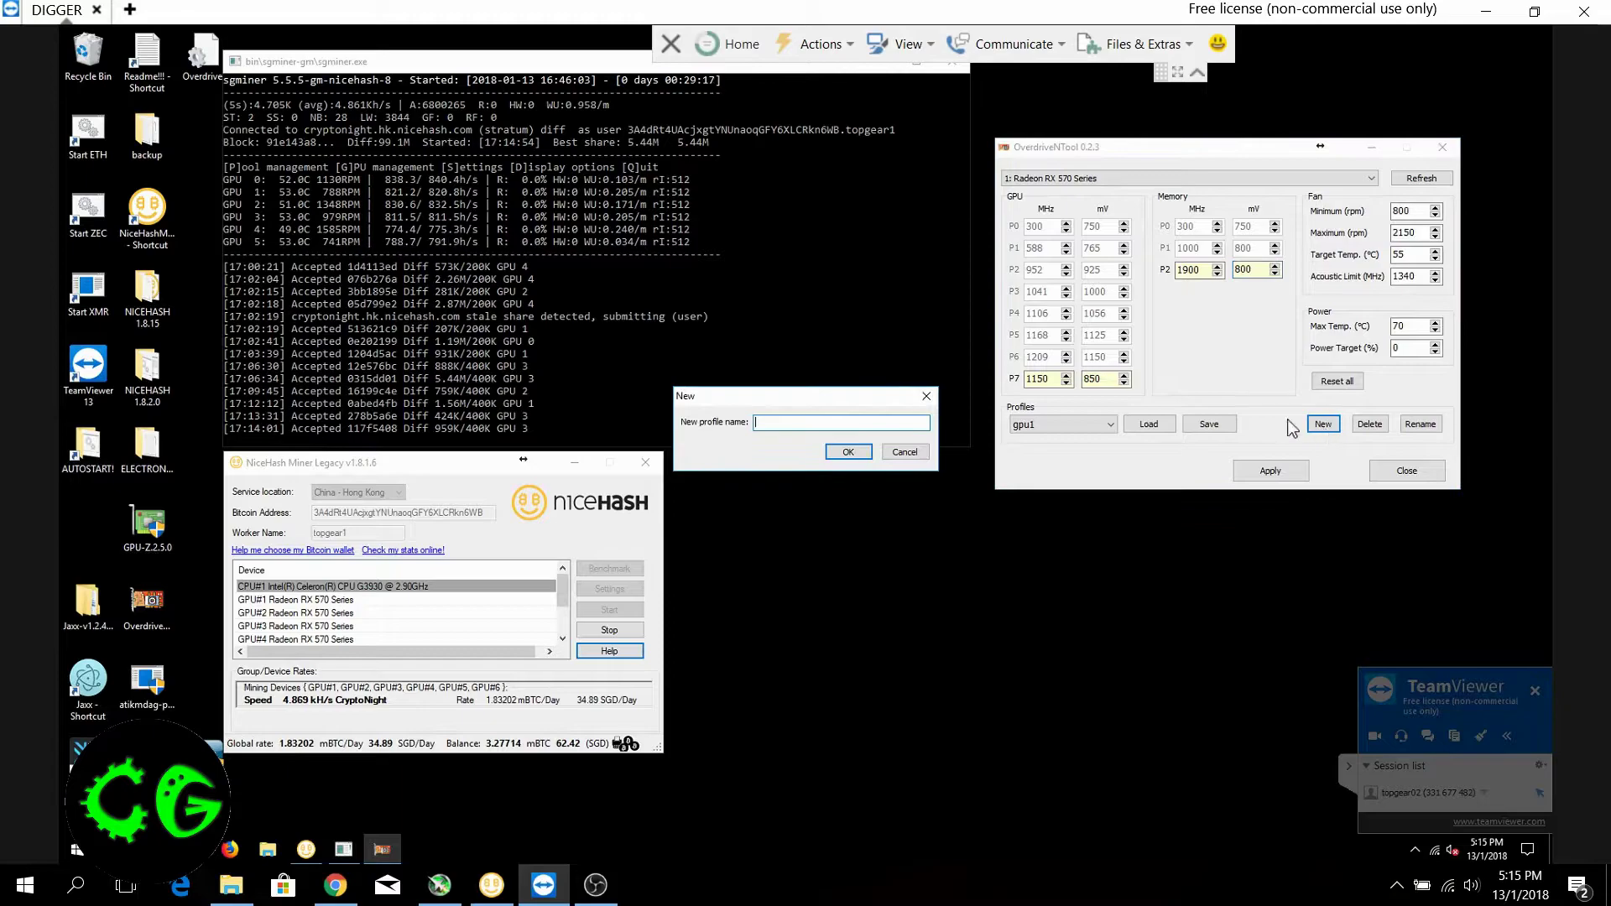
pyautogui.write('GPU1')
pyautogui.click(905, 452)
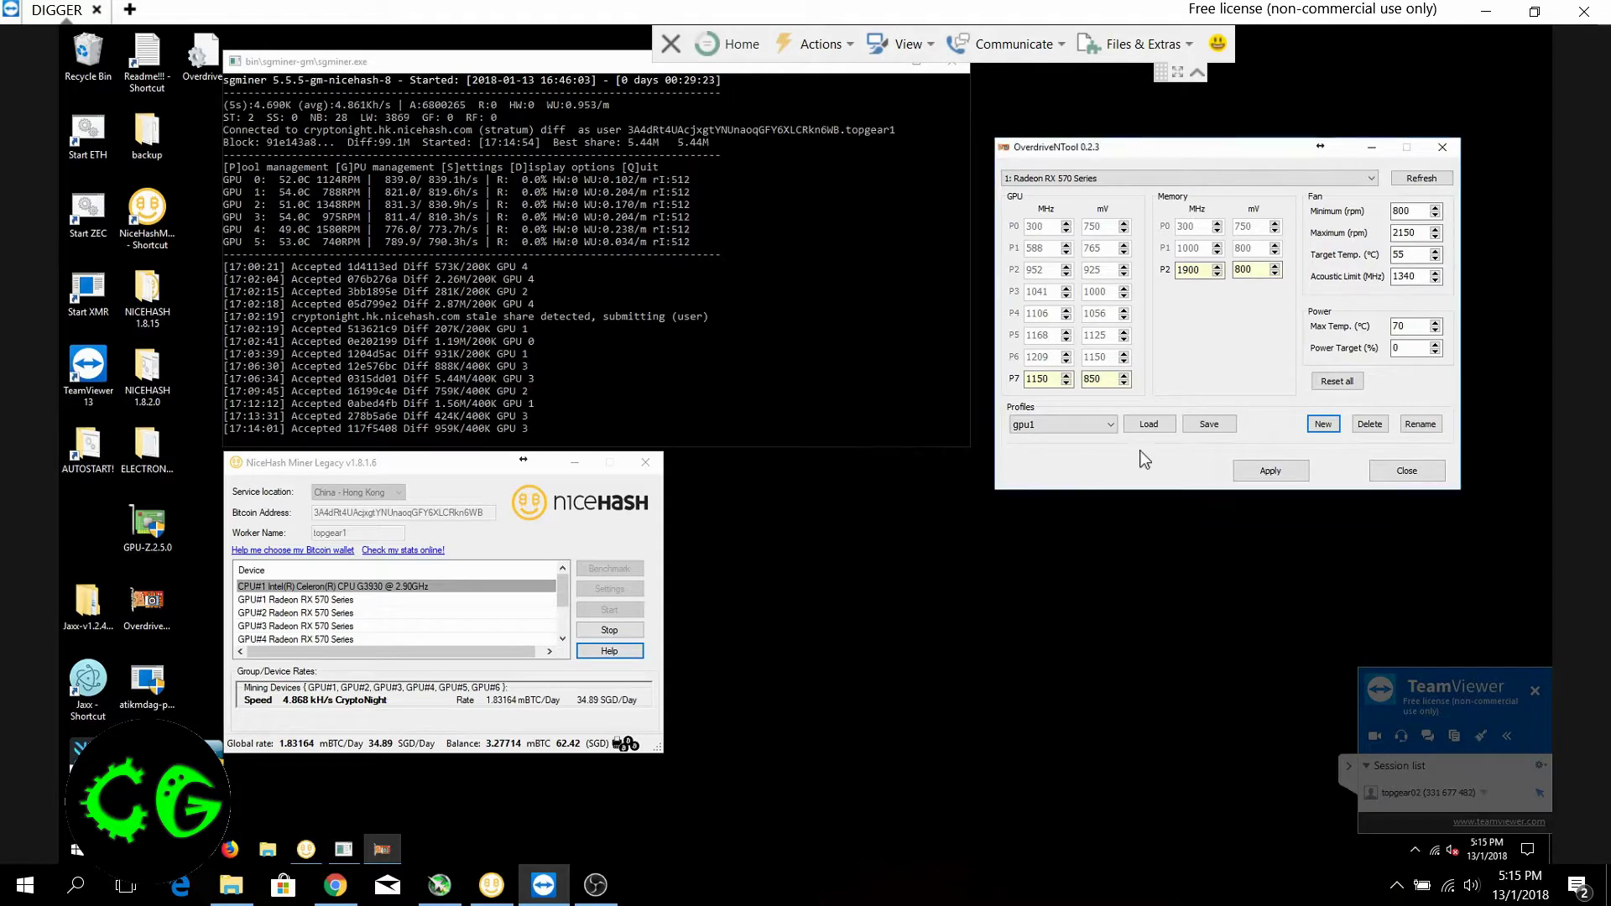
pyautogui.press('capslock')
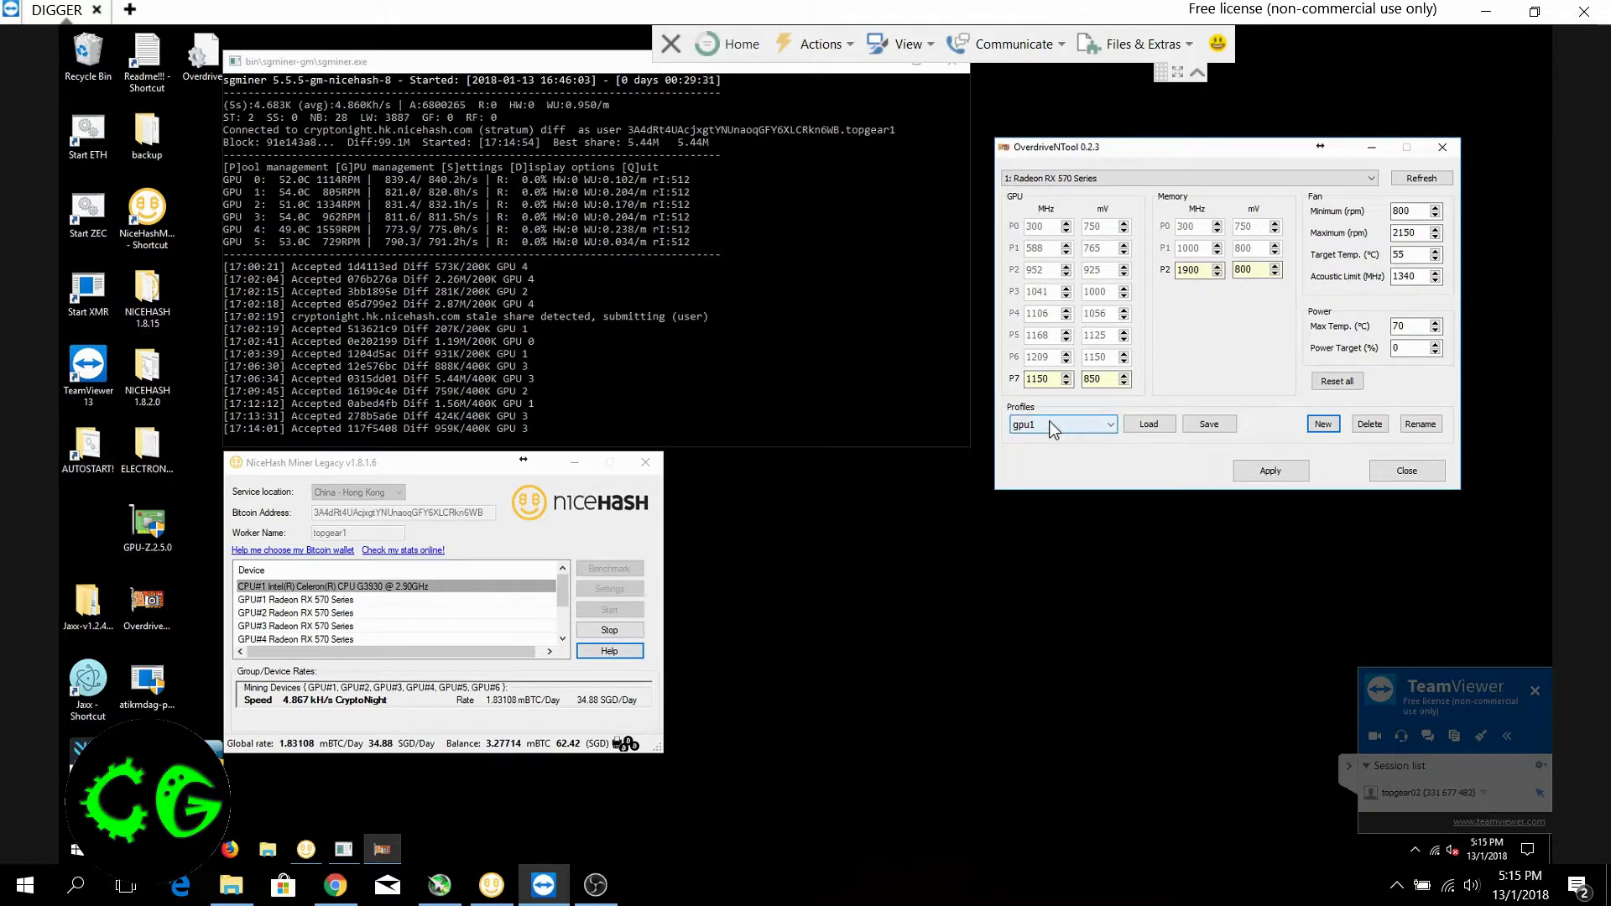
# Switch the card being configured to "2: Radeon RX 570 Series"
pyautogui.click(1072, 179)
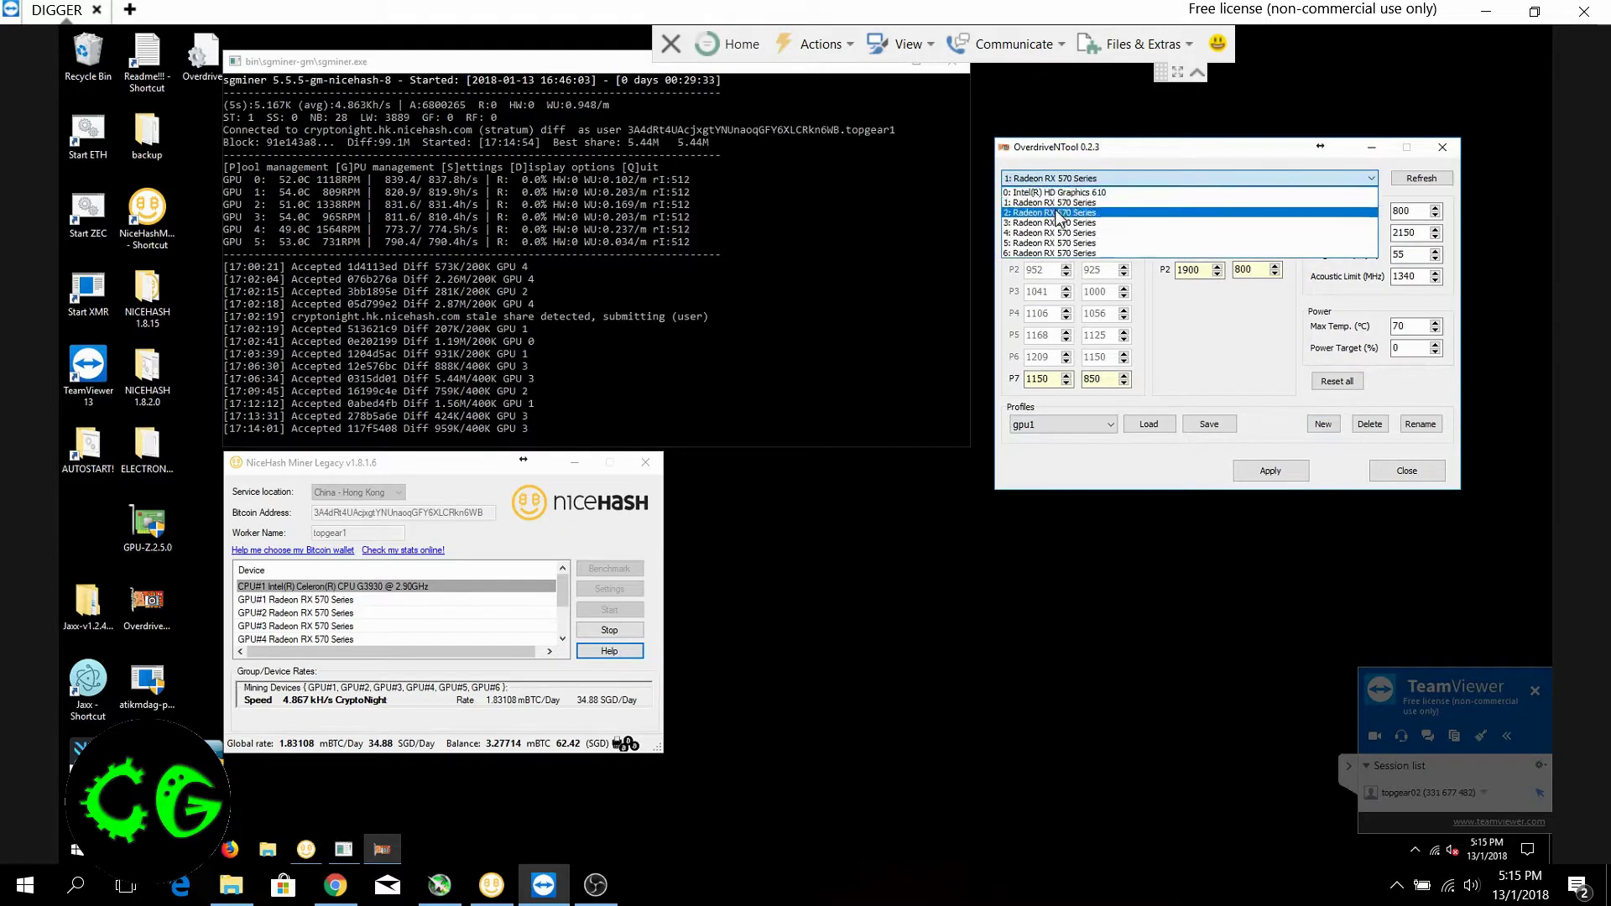
pyautogui.click(1059, 218)
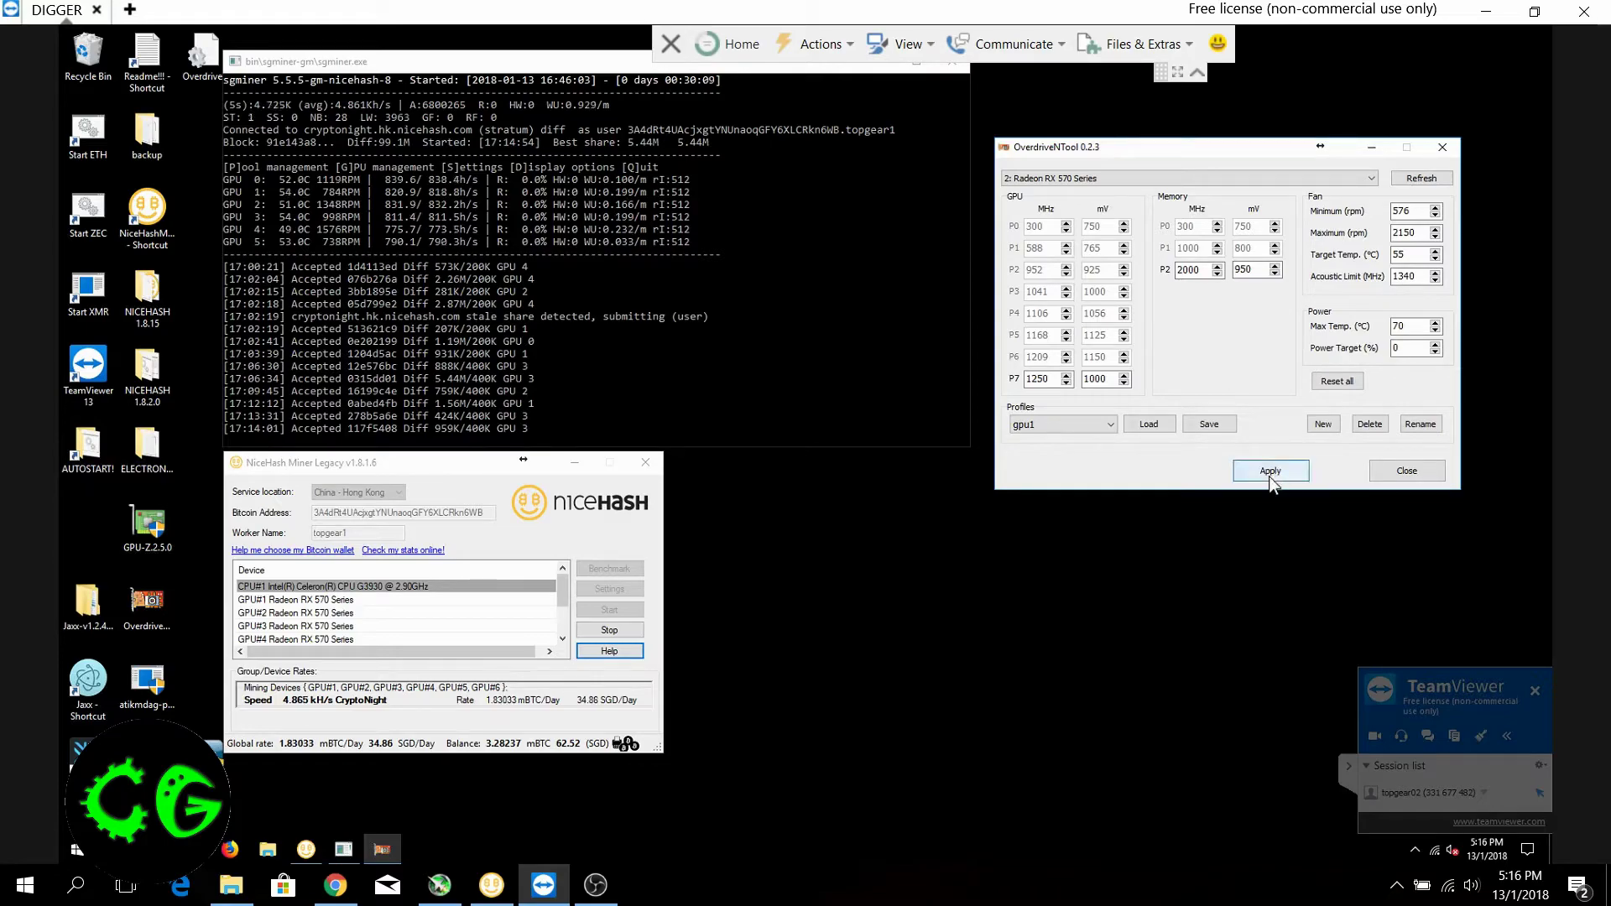
pyautogui.click(1323, 426)
pyautogui.write('GPU2')
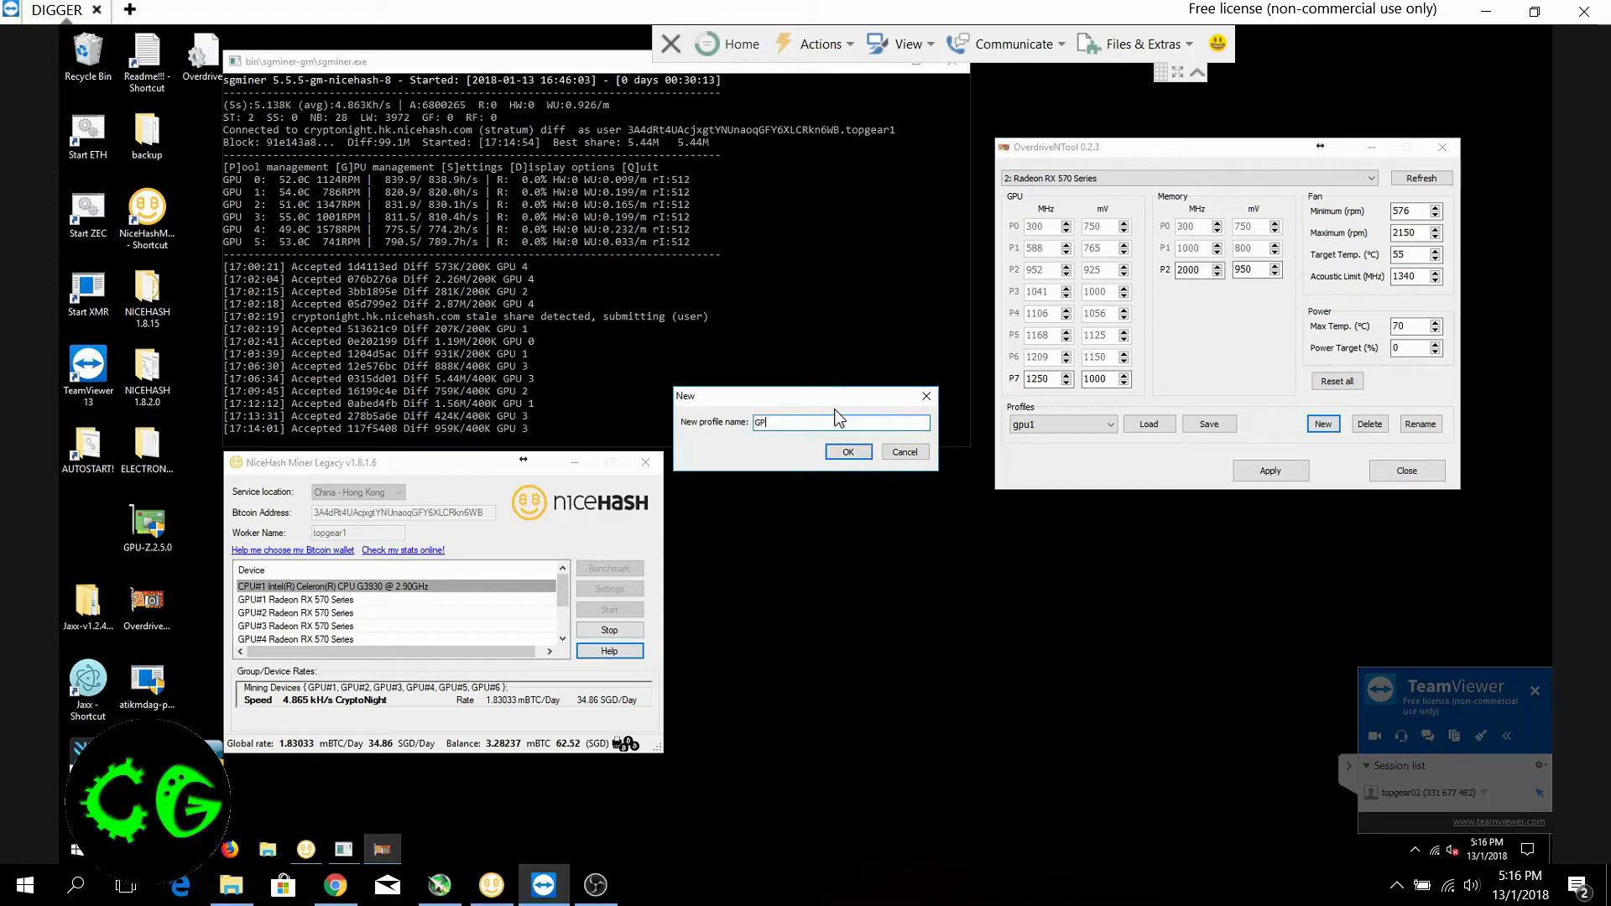
pyautogui.click(926, 396)
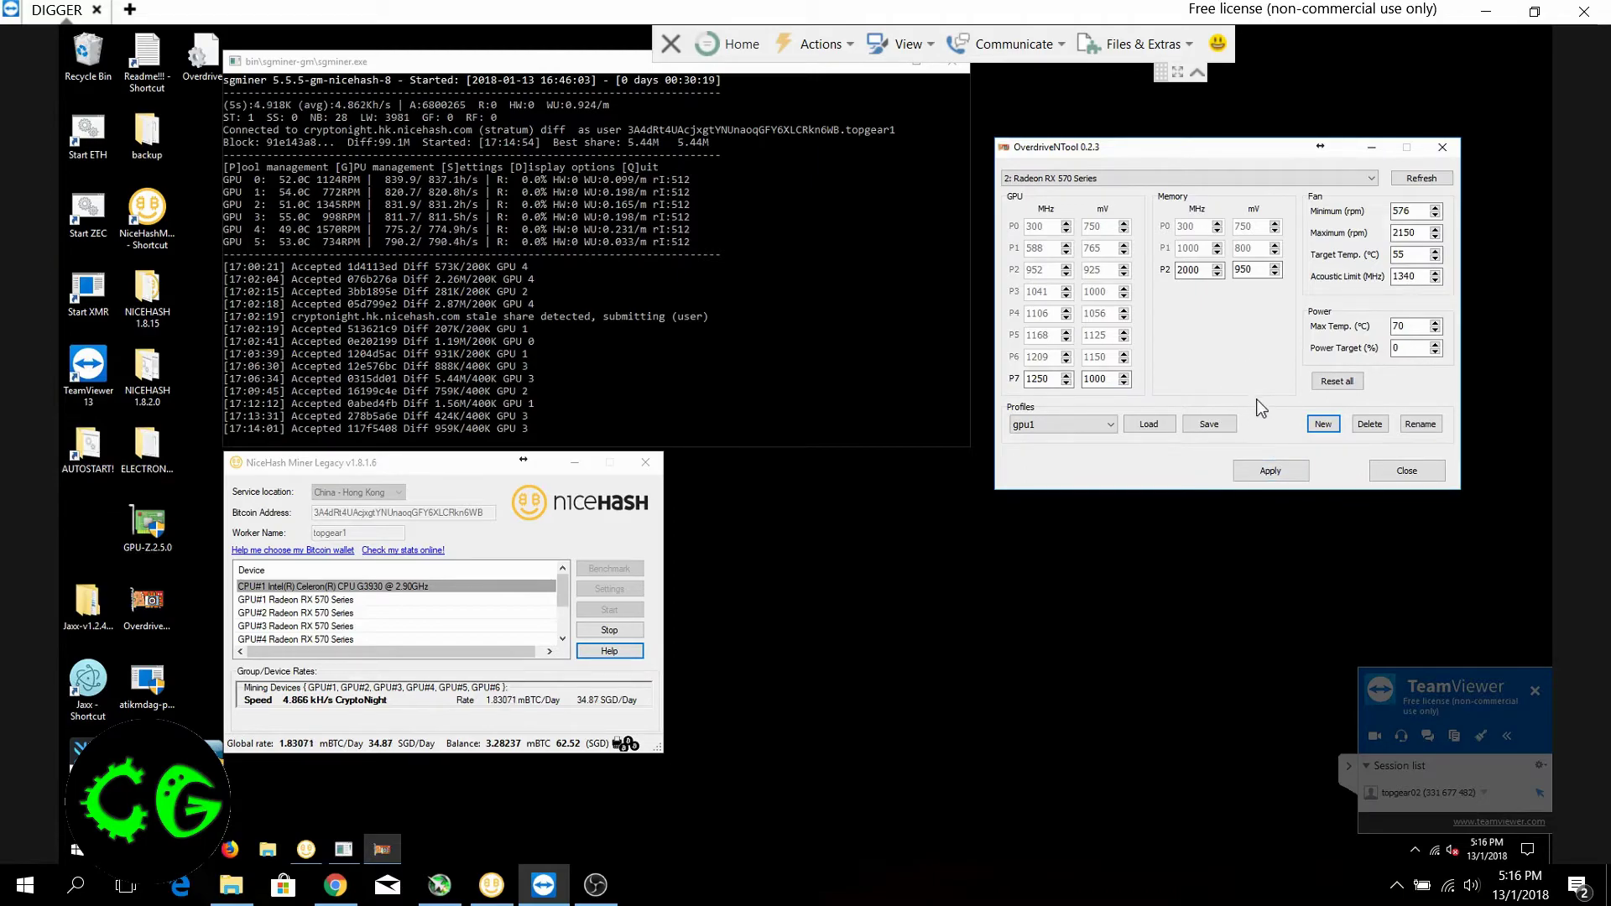
# Choose the existing gpu2 profile and save the second card's current settings to it
pyautogui.click(1062, 425)
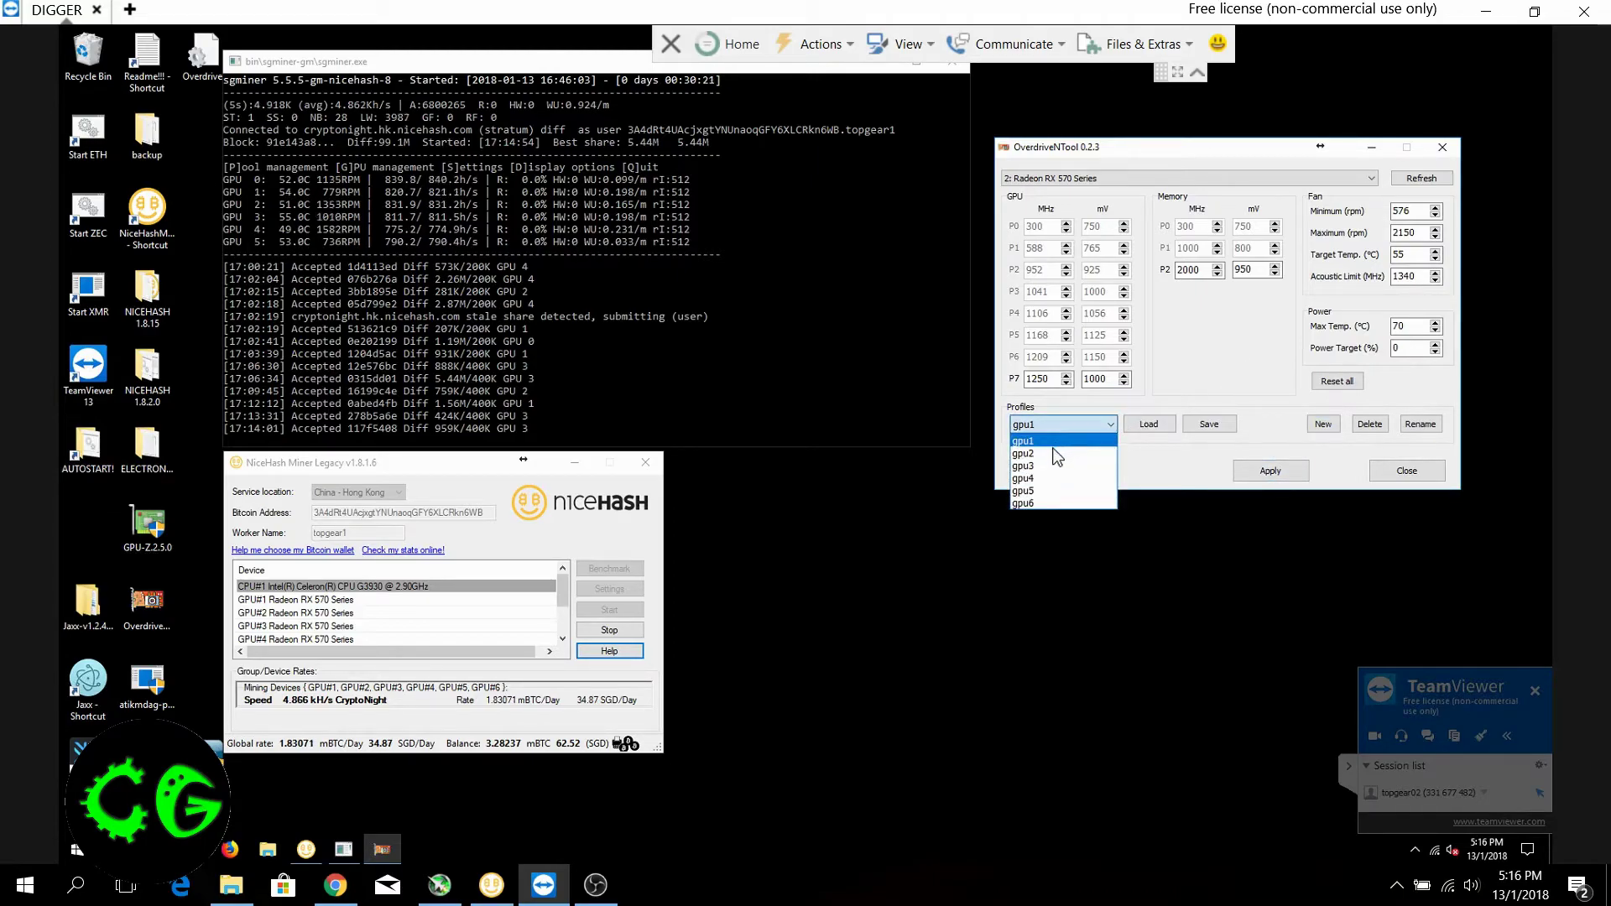
pyautogui.click(1058, 453)
pyautogui.click(1206, 426)
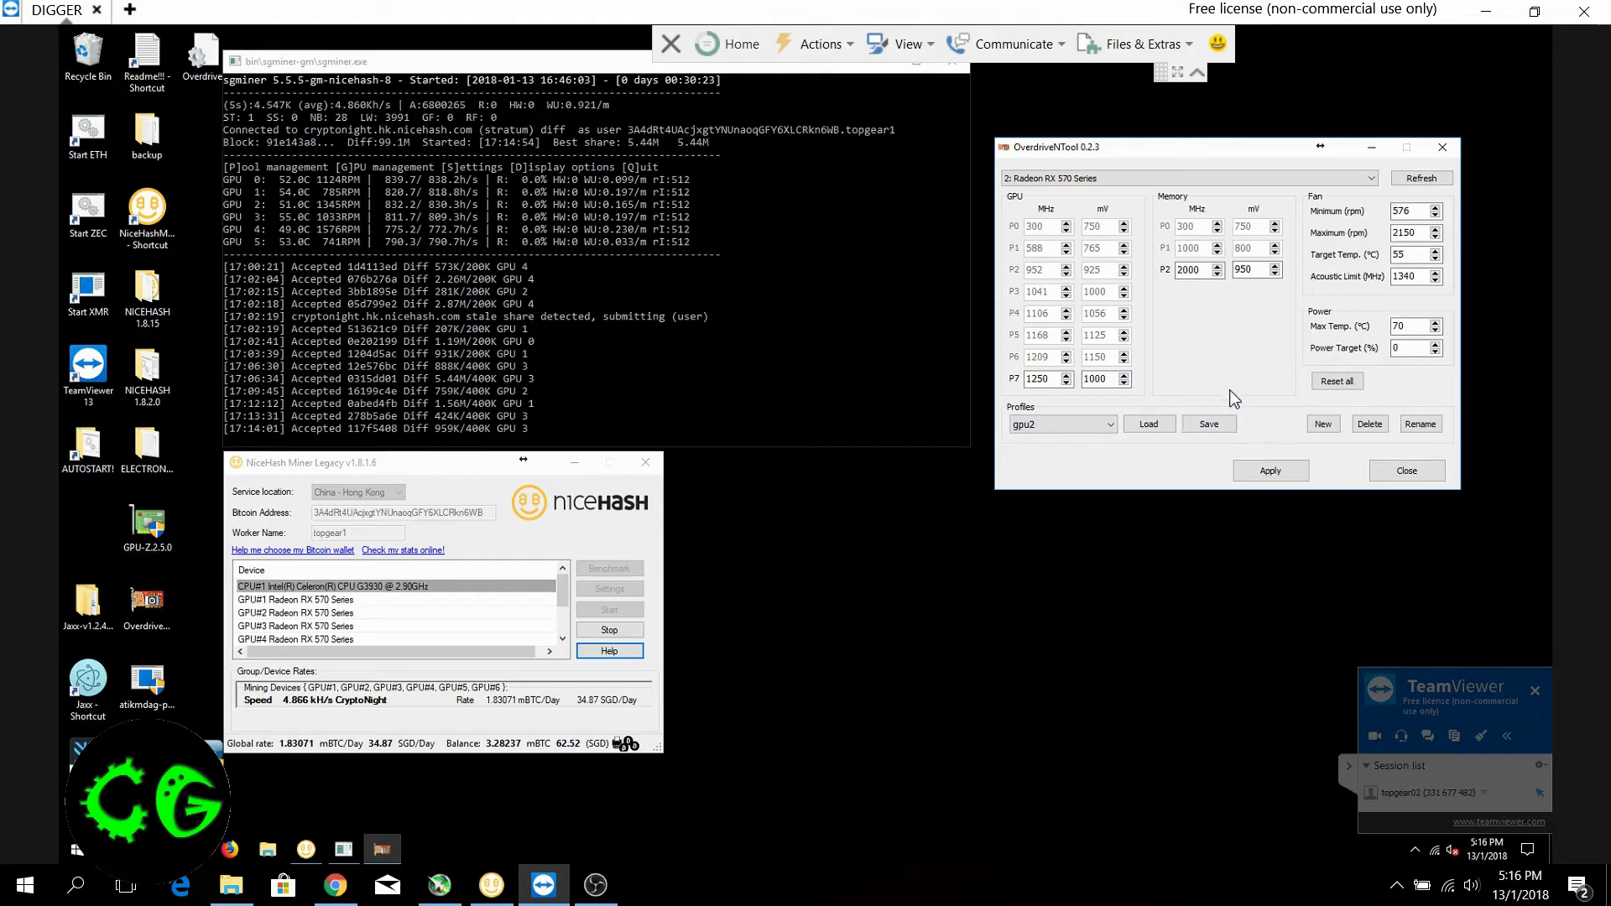